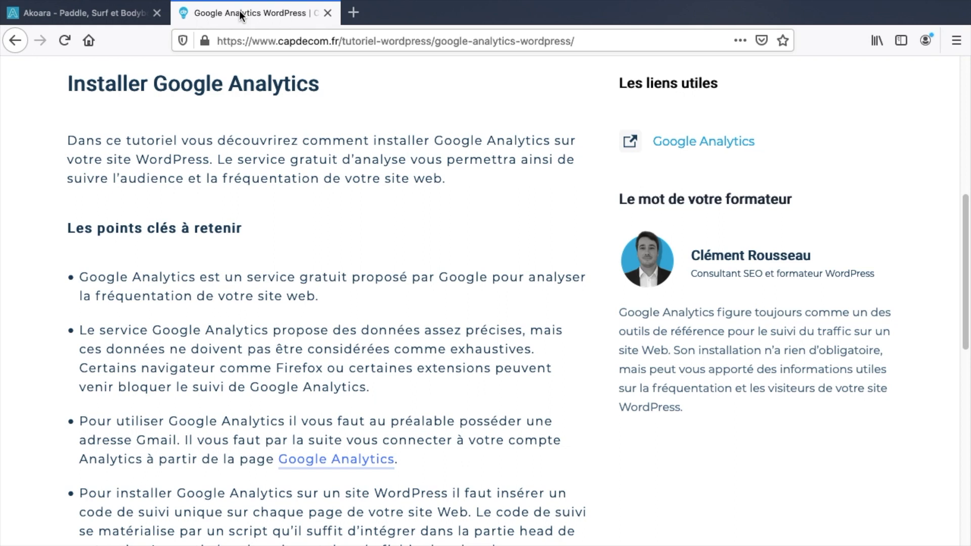
- Look through the Google Analytics tutorial page and the Akoara home page, and switch to the Gmail inbox in Chrome
{"action": "scroll", "coordinate": [332, 248], "scroll_direction": "down", "scroll_amount": 1}
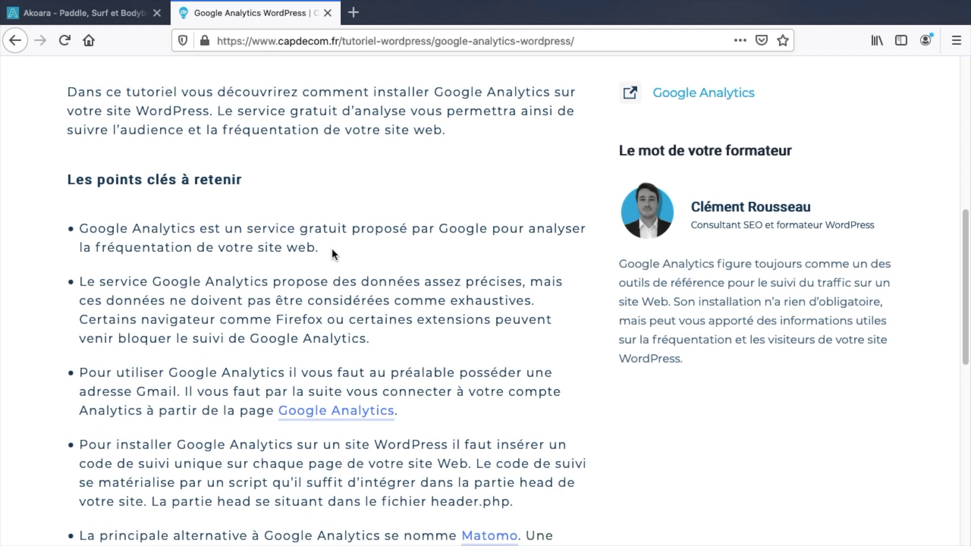
{"action": "left_click", "coordinate": [78, 18]}
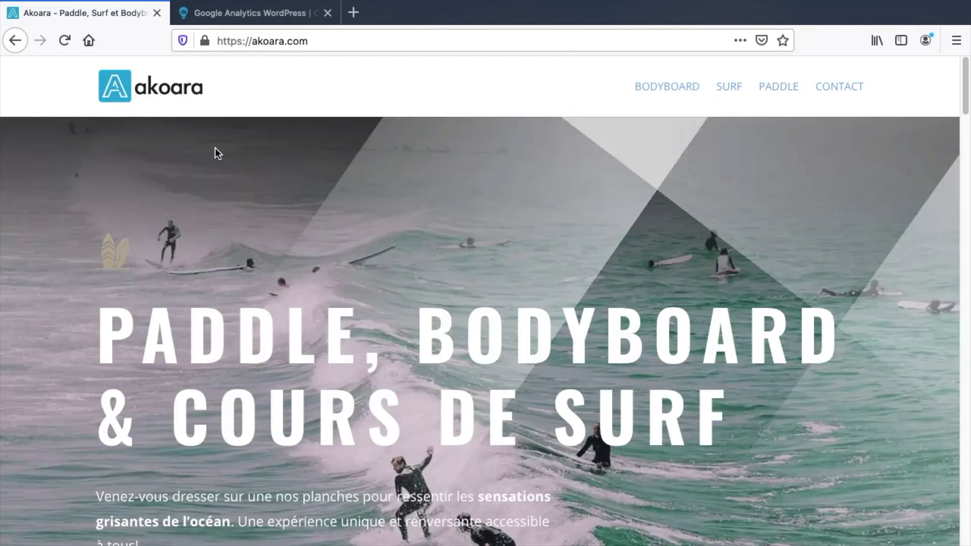
{"action": "key", "text": "ctrl+Right"}
{"action": "left_click", "coordinate": [506, 19]}
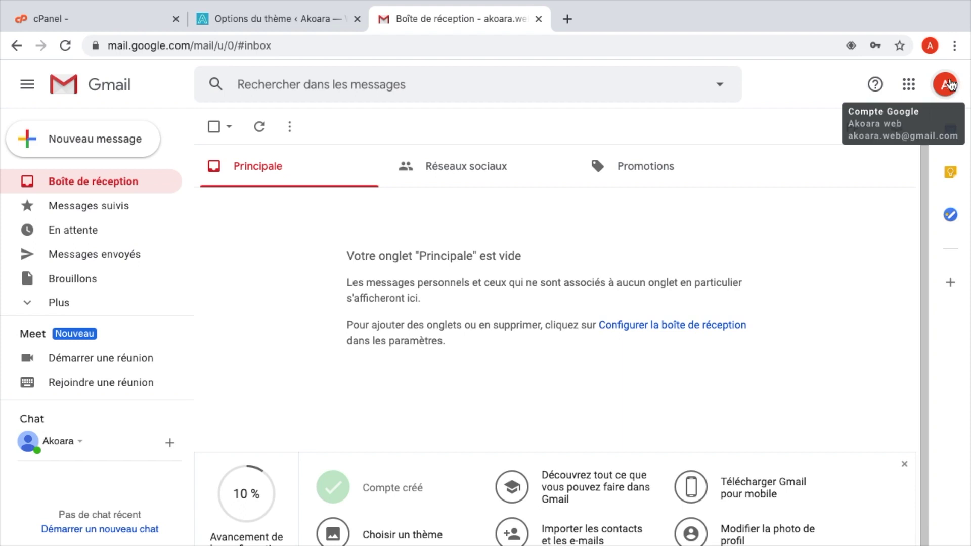
- Search the web for "analytics" in a new tab and open the Google Analytics site
{"action": "left_click", "coordinate": [567, 19]}
{"action": "type", "text": "analytics"}
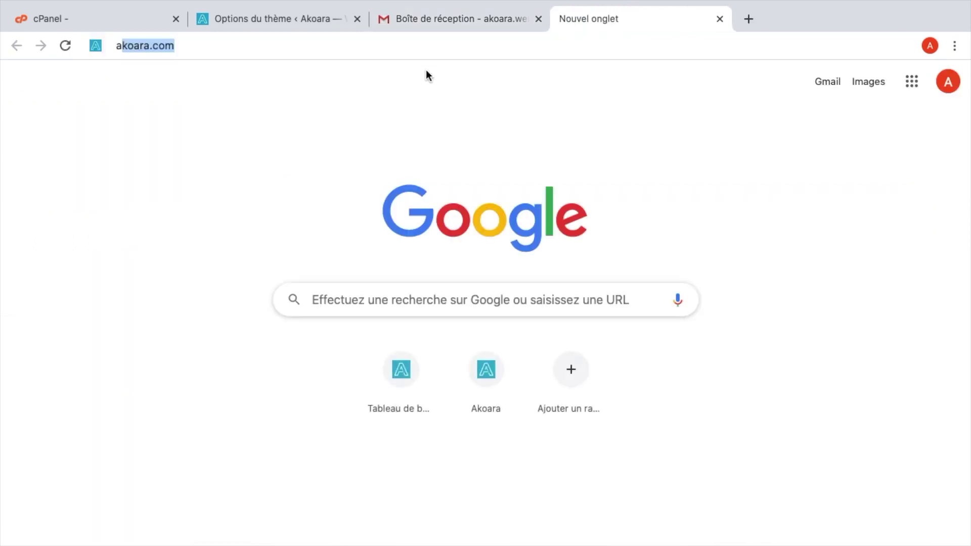
{"action": "key", "text": "Return"}
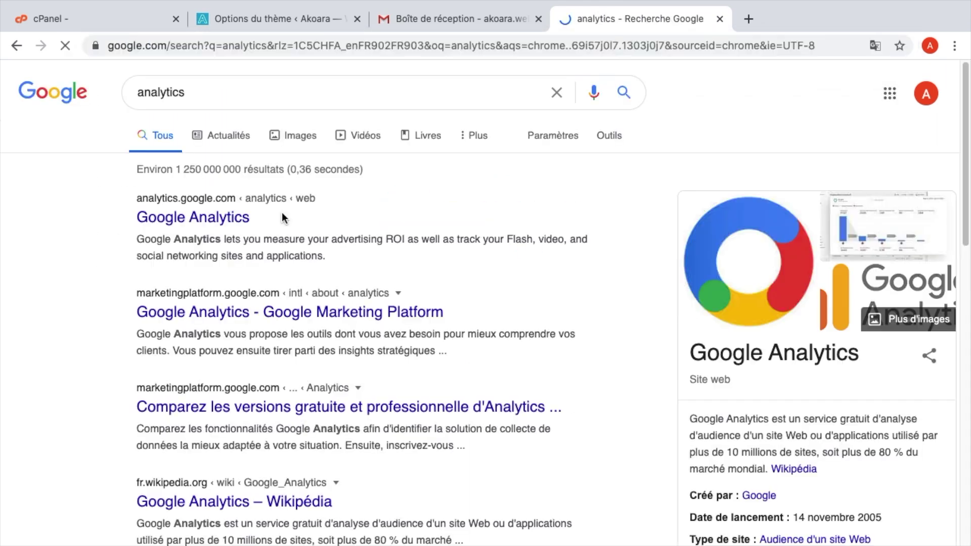
{"action": "left_click", "coordinate": [207, 218]}
- Start setting up measurement and name the new Analytics account Akoaweb
{"action": "left_click", "coordinate": [486, 293]}
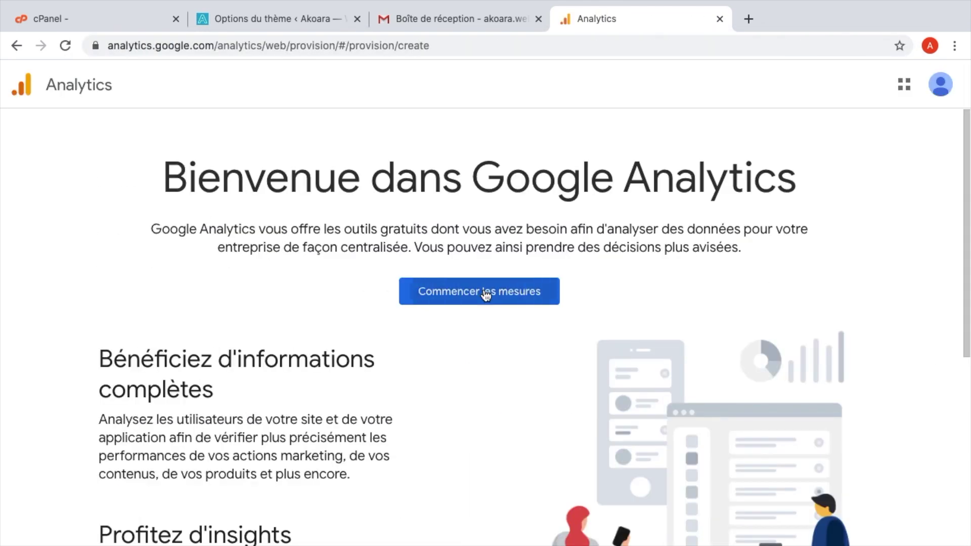
{"action": "type", "text": "Akoaweb"}
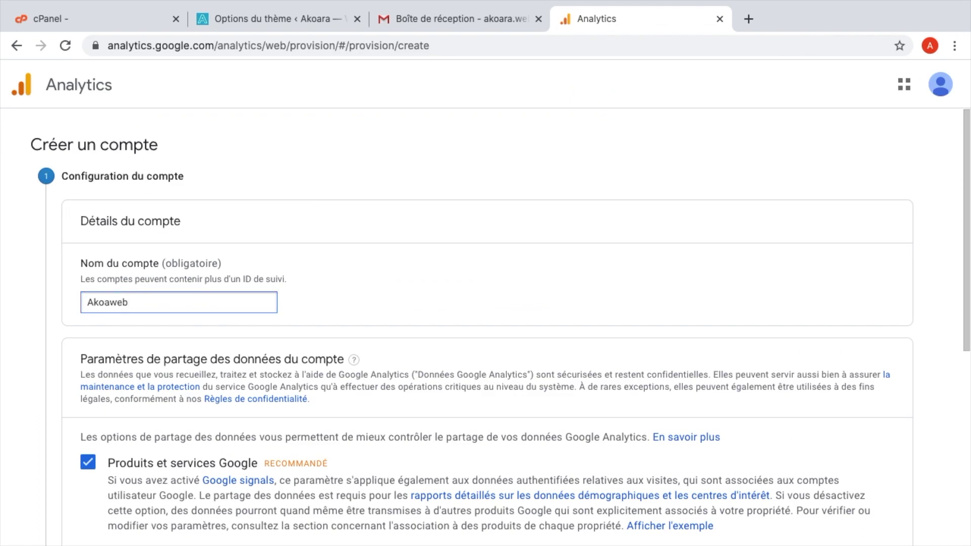
{"action": "left_click", "coordinate": [445, 285]}
- Disable all four data sharing options, from Produits et services Google to Account Specialists, and proceed to the measurement choice
{"action": "scroll", "coordinate": [445, 284], "scroll_direction": "down", "scroll_amount": 3}
{"action": "scroll", "coordinate": [432, 285], "scroll_direction": "down", "scroll_amount": 1}
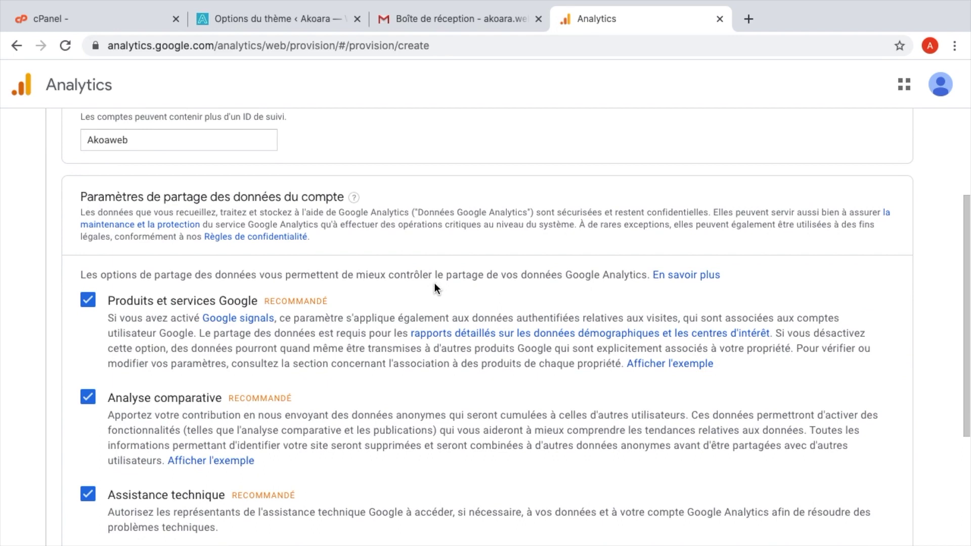
{"action": "scroll", "coordinate": [435, 284], "scroll_direction": "up", "scroll_amount": 2}
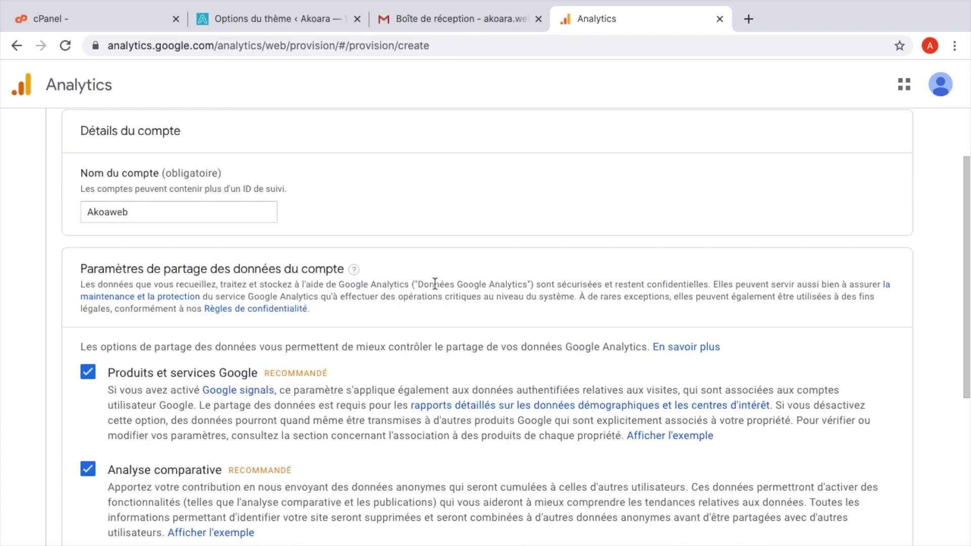
{"action": "scroll", "coordinate": [435, 285], "scroll_direction": "down", "scroll_amount": 1}
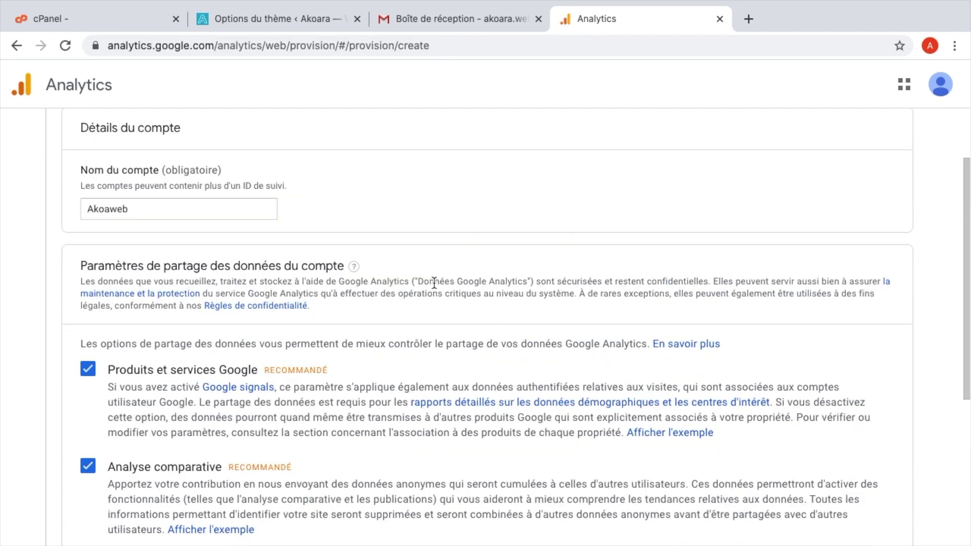
{"action": "scroll", "coordinate": [434, 283], "scroll_direction": "down", "scroll_amount": 5}
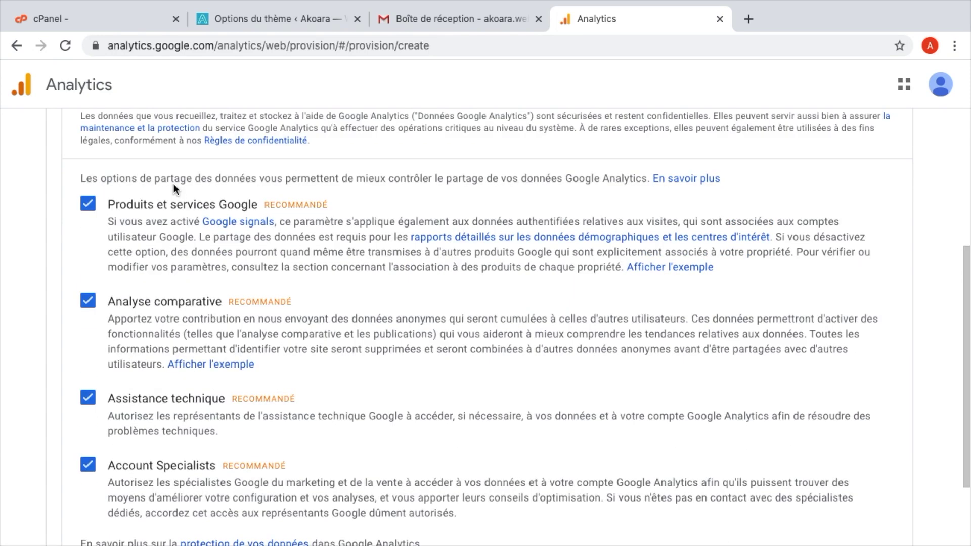
{"action": "left_click", "coordinate": [88, 203]}
{"action": "left_click", "coordinate": [88, 300]}
{"action": "left_click", "coordinate": [88, 398]}
{"action": "left_click", "coordinate": [88, 464]}
{"action": "scroll", "coordinate": [160, 347], "scroll_direction": "down", "scroll_amount": 3}
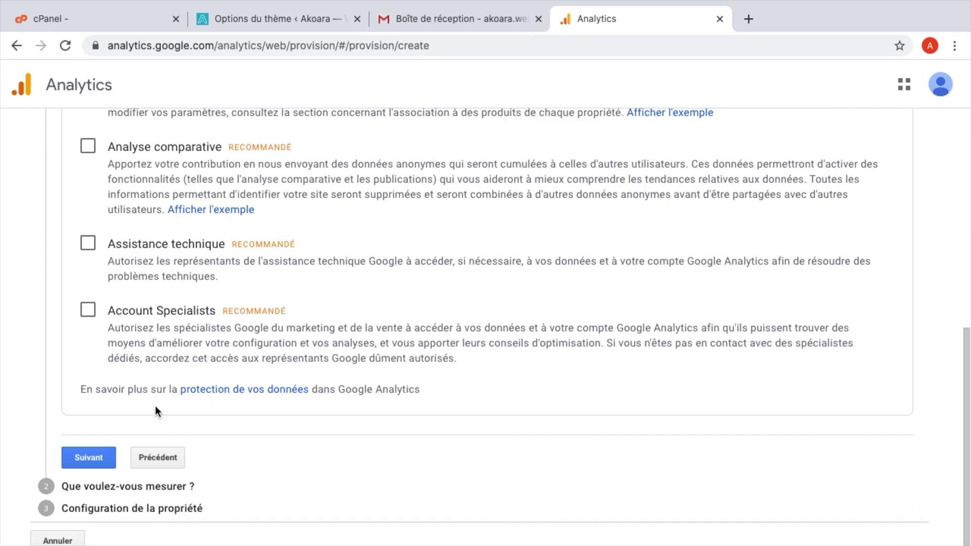
{"action": "left_click", "coordinate": [95, 464]}
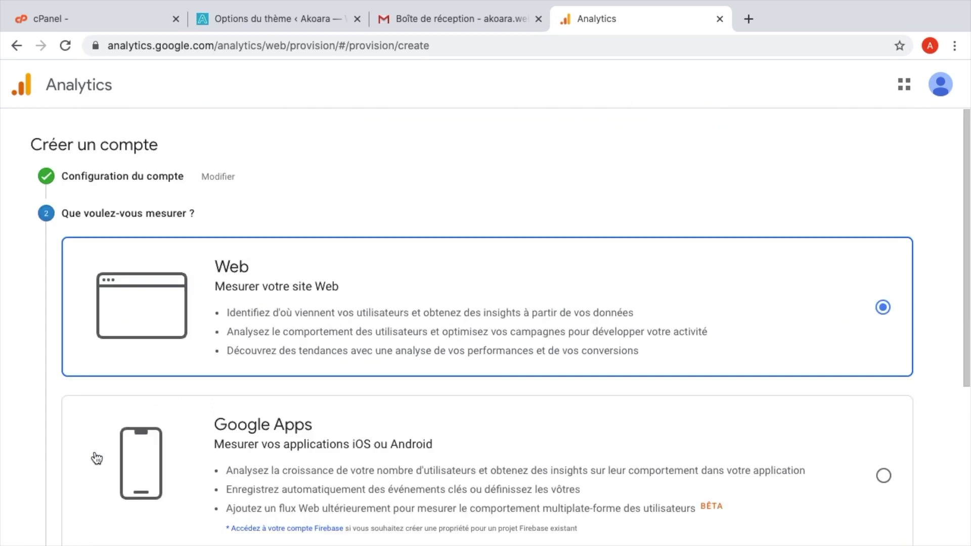
- Continue with Web as the measurement type and name the website Akoara in the property configuration
{"action": "scroll", "coordinate": [98, 457], "scroll_direction": "down", "scroll_amount": 6}
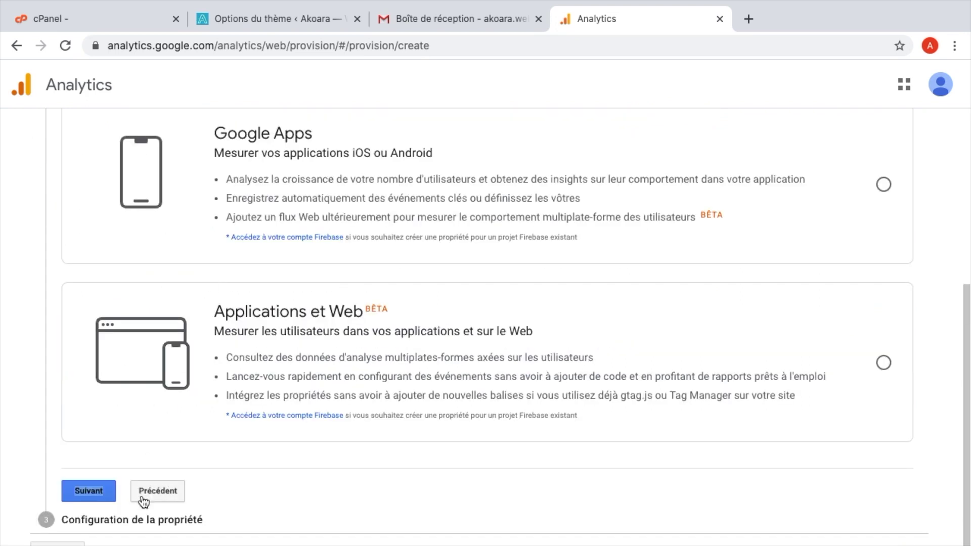
{"action": "left_click", "coordinate": [98, 495]}
{"action": "left_click", "coordinate": [260, 253]}
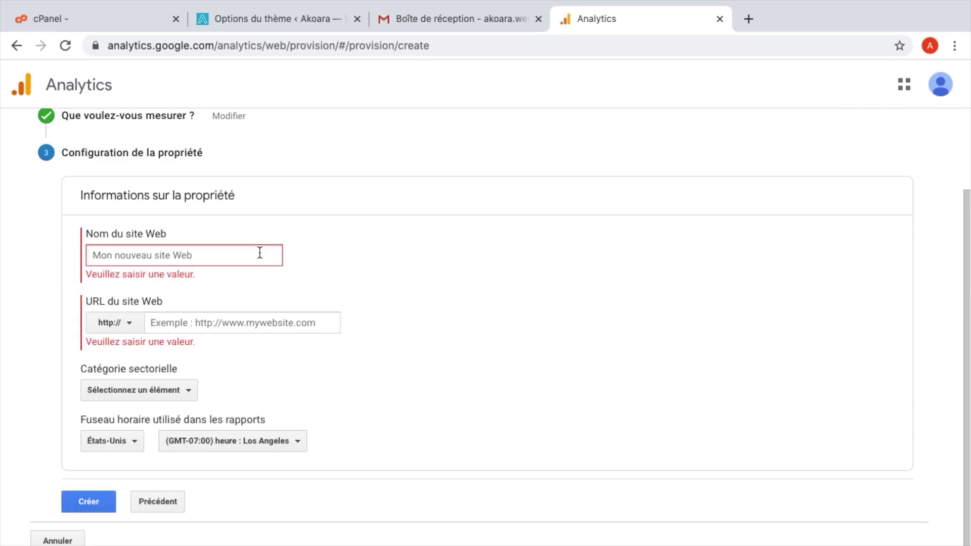
{"action": "type", "text": "Akoara"}
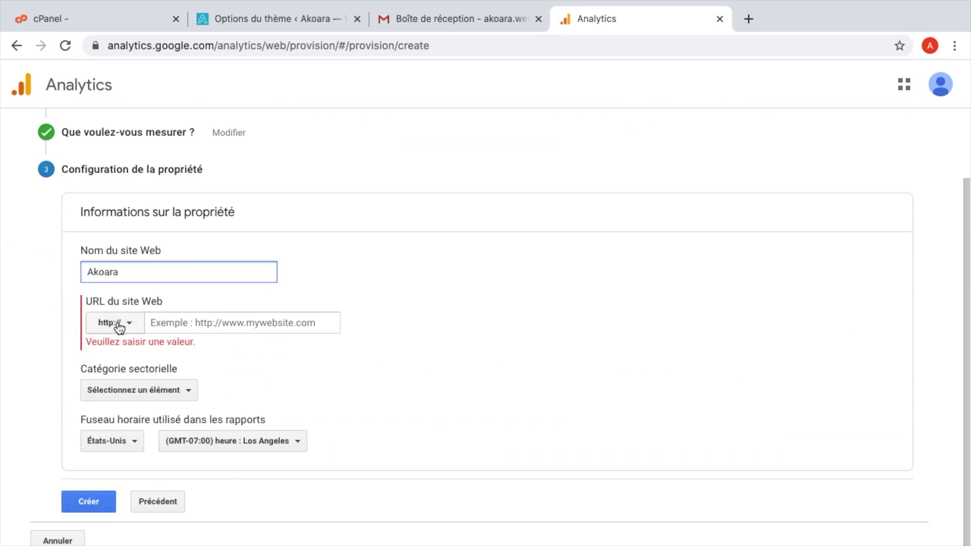
{"action": "left_click", "coordinate": [119, 328]}
{"action": "left_click", "coordinate": [136, 373]}
{"action": "left_click", "coordinate": [227, 318]}
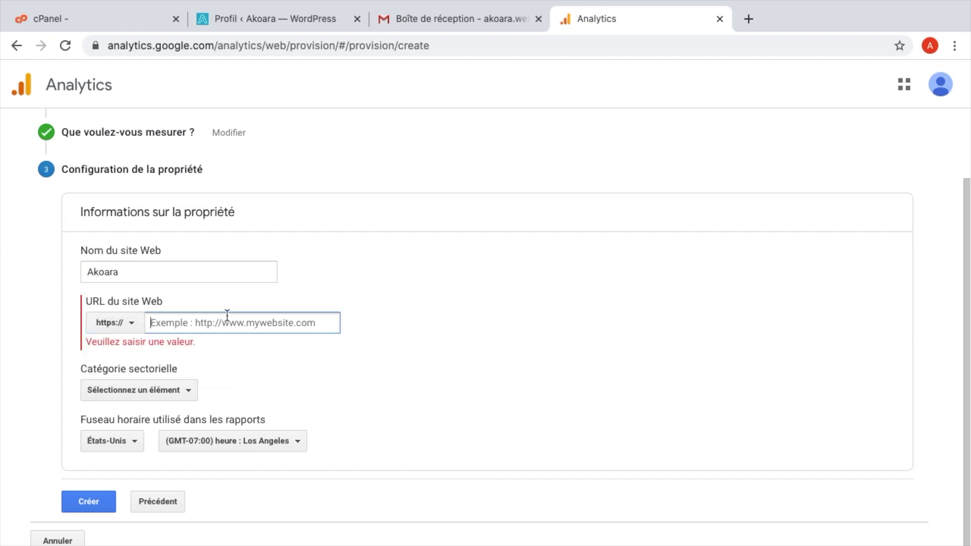
{"action": "type", "text": "akoara.com"}
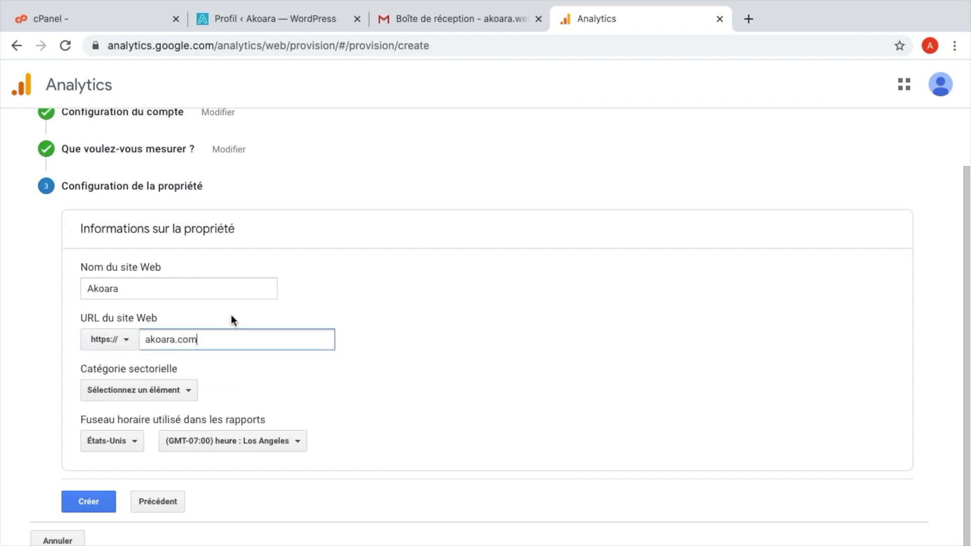
{"action": "left_click", "coordinate": [386, 297]}
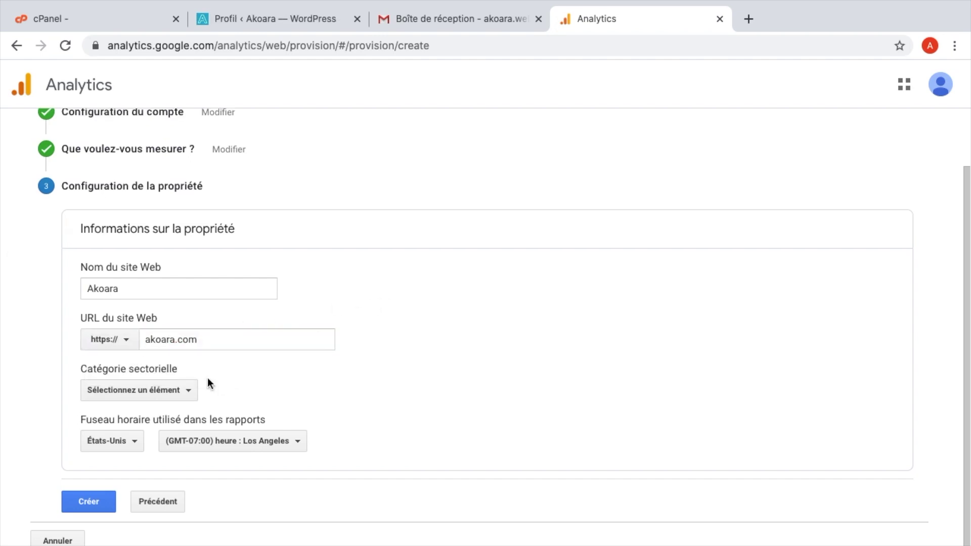
- Set the industry category to Hobbies et loisirs and the reporting time zone country to France
{"action": "left_click", "coordinate": [193, 390]}
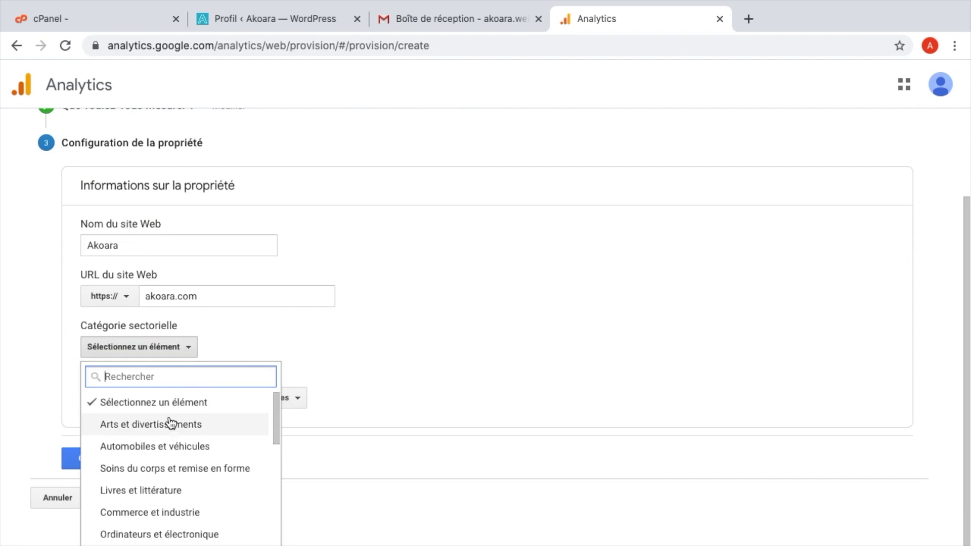
{"action": "scroll", "coordinate": [170, 425], "scroll_direction": "down", "scroll_amount": 4}
{"action": "left_click", "coordinate": [162, 466]}
{"action": "left_click", "coordinate": [131, 441]}
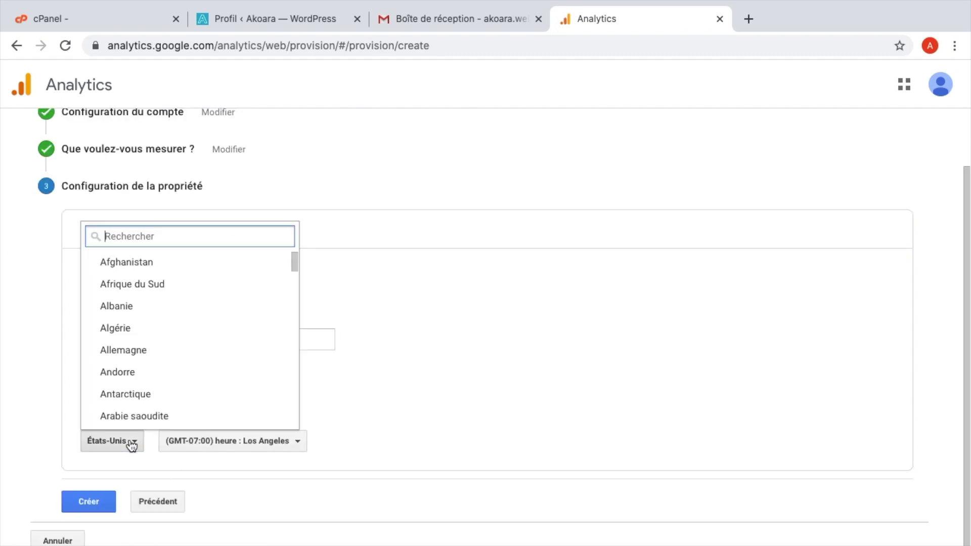
{"action": "type", "text": "fr"}
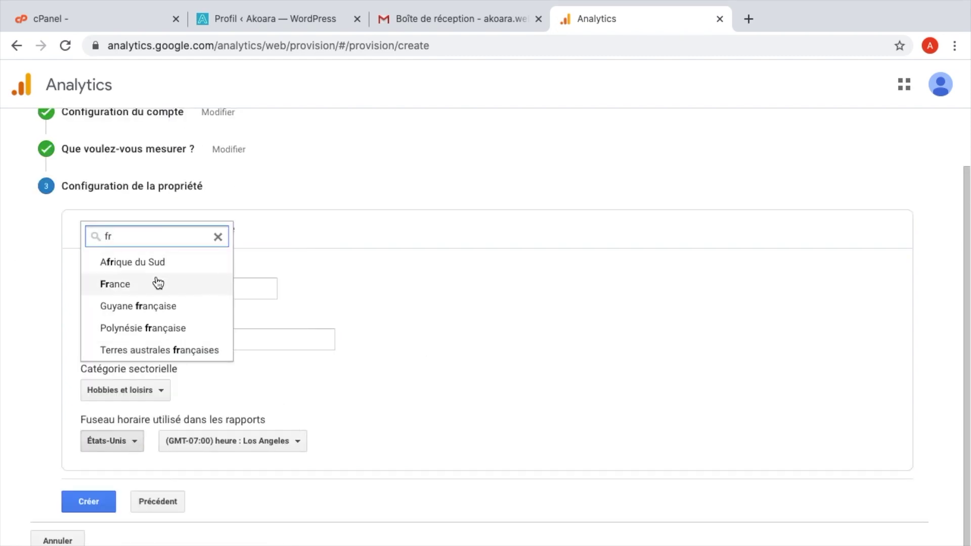
{"action": "left_click", "coordinate": [154, 283]}
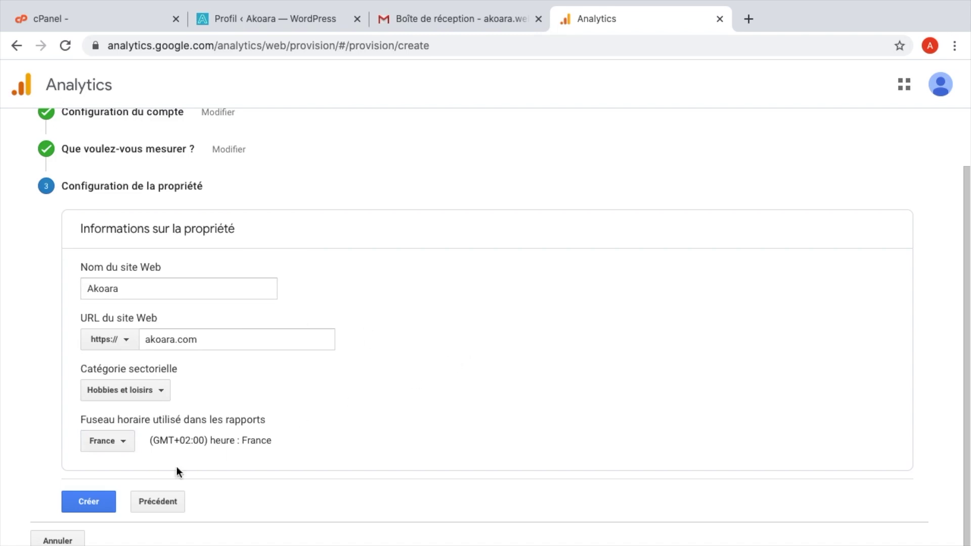
- Create the property and accept the terms of service for France, including the GDPR data processing terms
{"action": "left_click", "coordinate": [106, 498]}
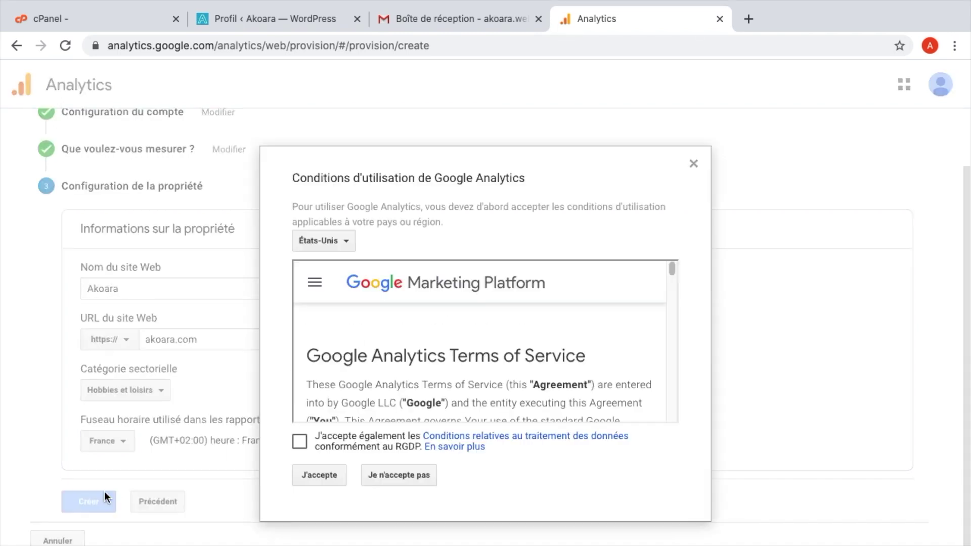
{"action": "left_click", "coordinate": [348, 242]}
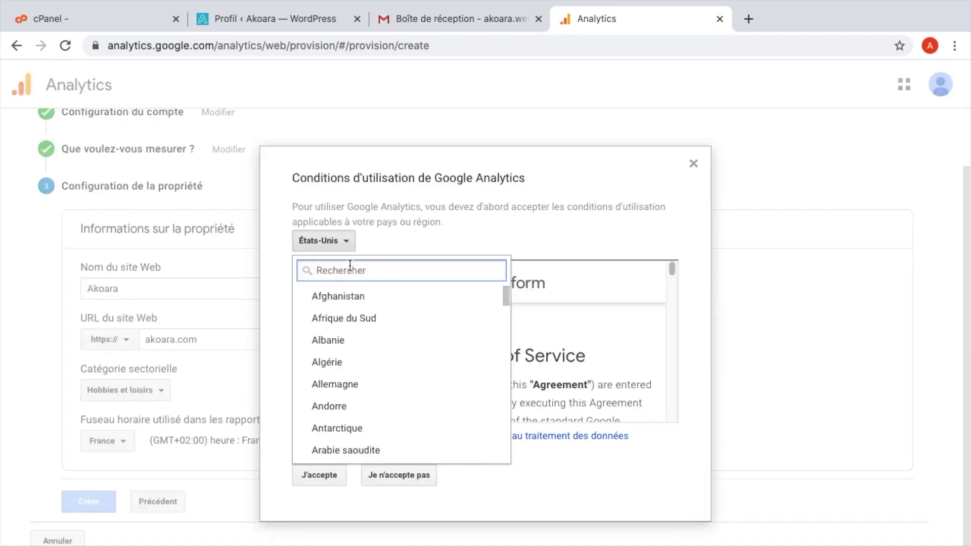
{"action": "type", "text": "fr"}
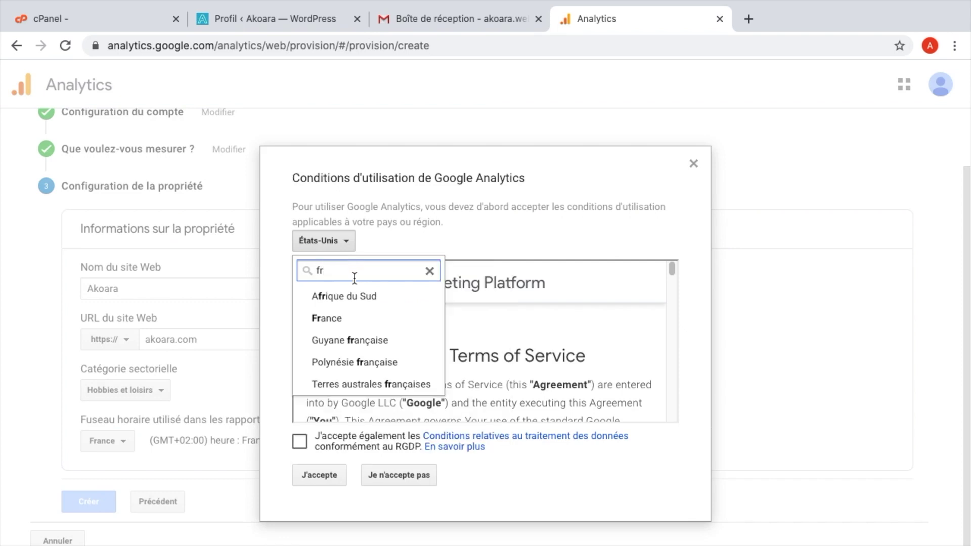
{"action": "left_click", "coordinate": [346, 318]}
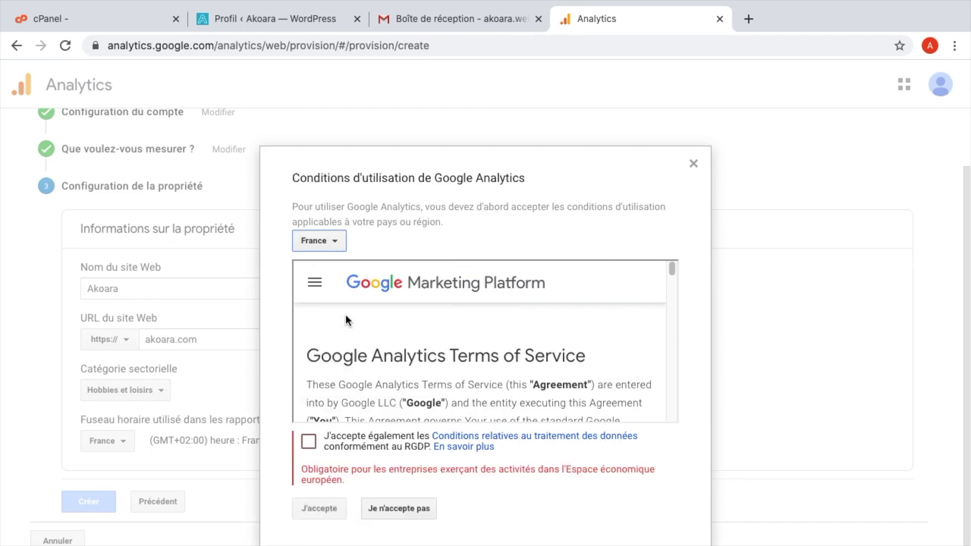
{"action": "left_click", "coordinate": [310, 444]}
{"action": "left_click", "coordinate": [329, 478]}
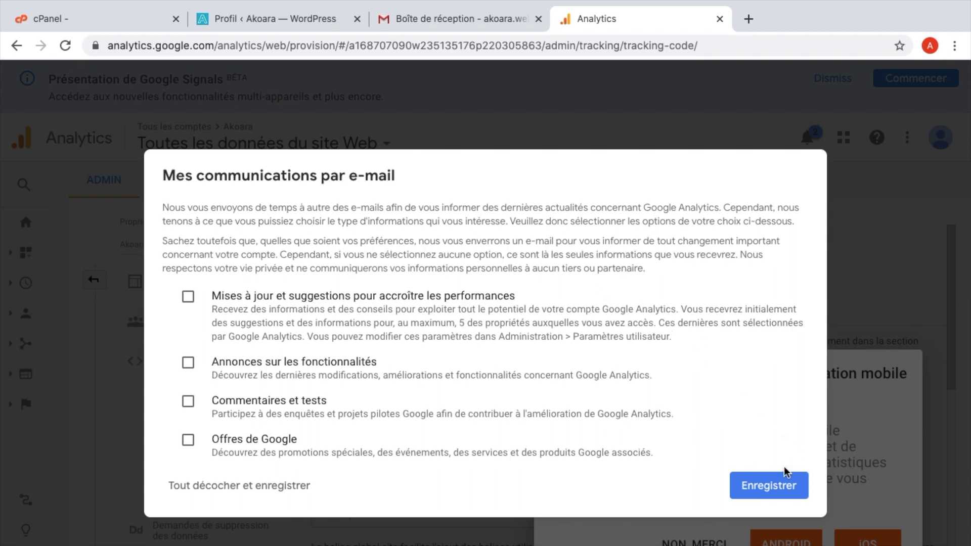
- Save the e-mail communication preferences with no option selected and decline the mobile app offer
{"action": "left_click", "coordinate": [780, 486]}
{"action": "left_click", "coordinate": [695, 542]}
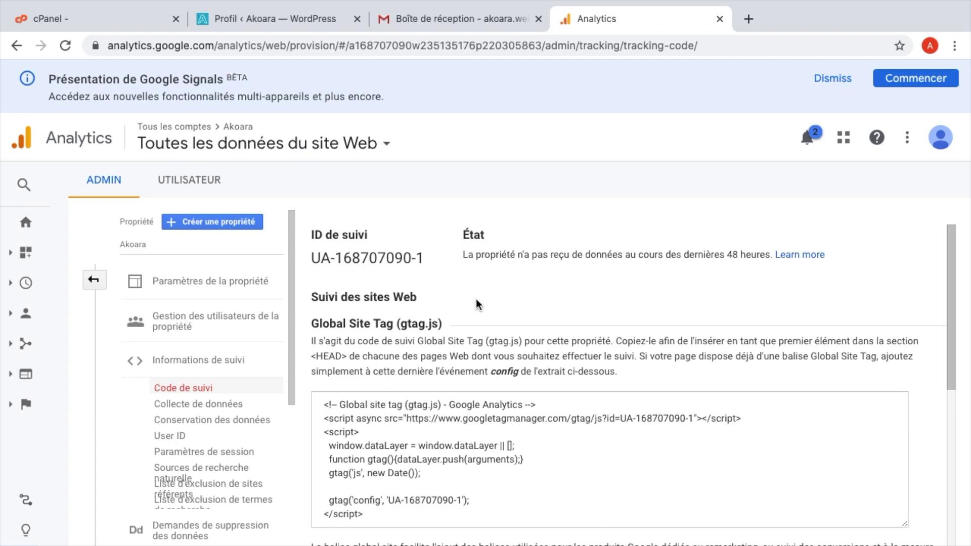
- Copy the complete Global Site Tag (gtag.js) tracking code of the Akoara property
{"action": "scroll", "coordinate": [477, 304], "scroll_direction": "down", "scroll_amount": 1}
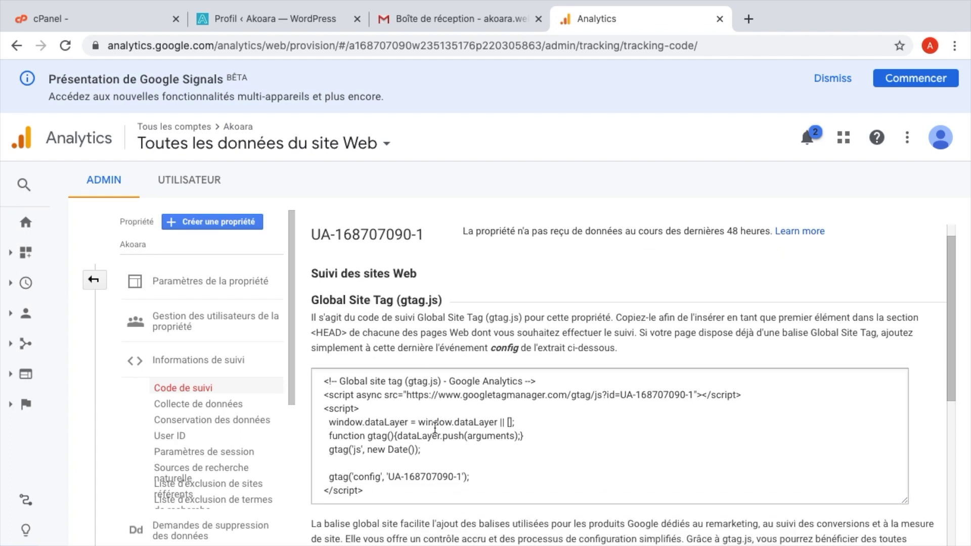
{"action": "left_click", "coordinate": [389, 493]}
{"action": "key", "text": "super+c"}
{"action": "scroll", "coordinate": [418, 468], "scroll_direction": "down", "scroll_amount": 1}
{"action": "scroll", "coordinate": [419, 445], "scroll_direction": "up", "scroll_amount": 1}
{"action": "scroll", "coordinate": [423, 428], "scroll_direction": "down", "scroll_amount": 1}
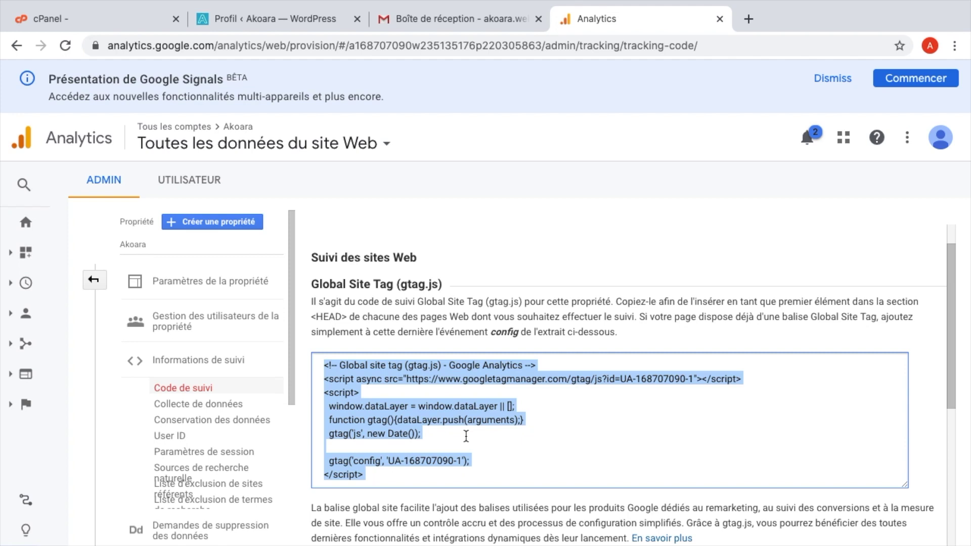
- Switch to the Akoara WordPress dashboard and open the Divi theme options
{"action": "left_click", "coordinate": [263, 19]}
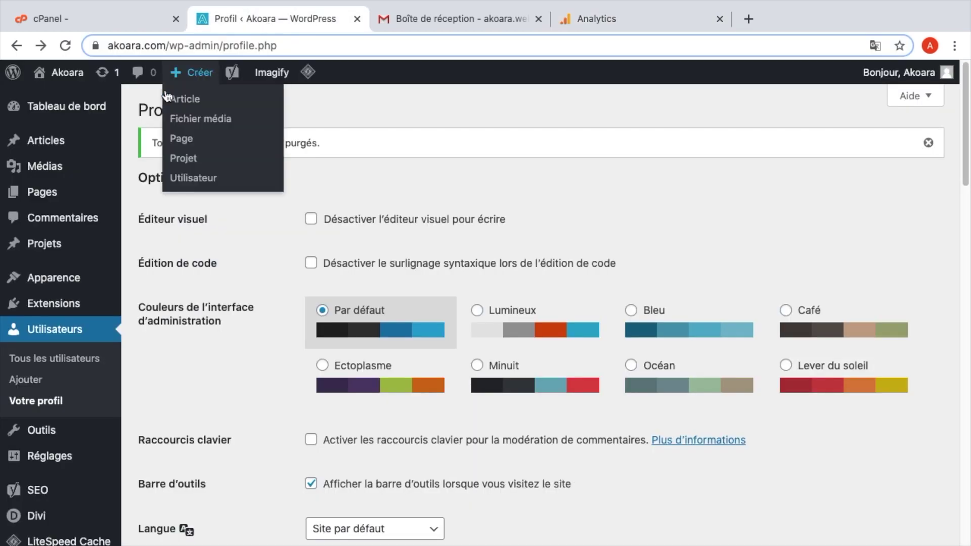
{"action": "mouse_move", "coordinate": [63, 258]}
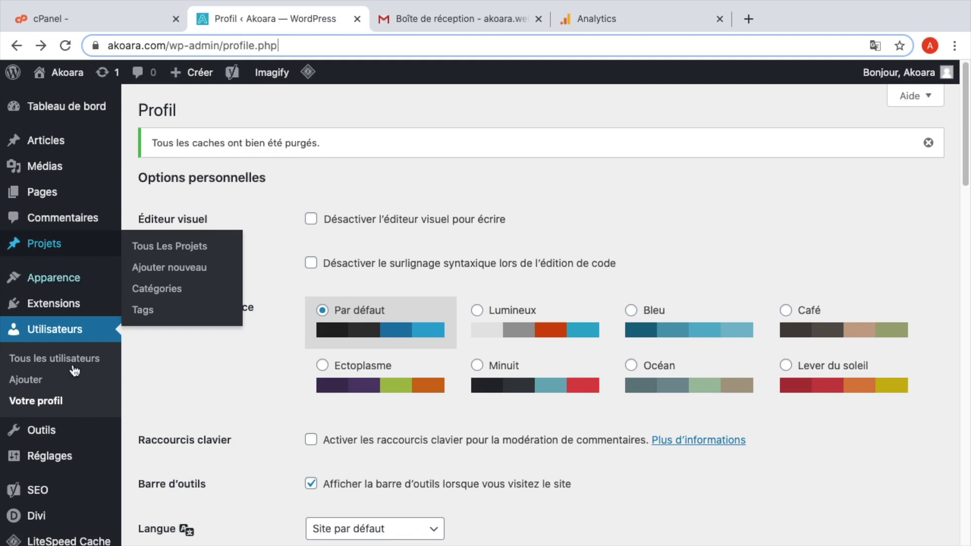
{"action": "mouse_move", "coordinate": [55, 521]}
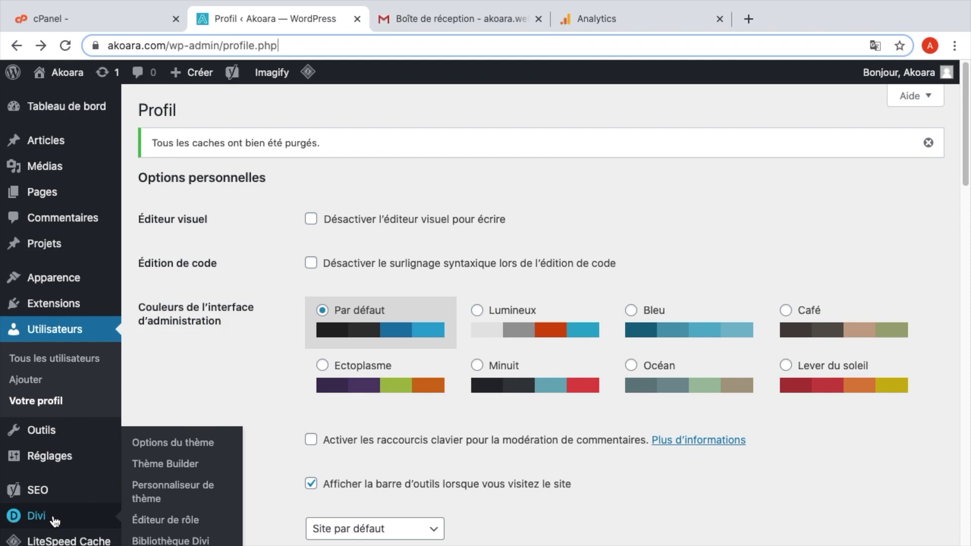
{"action": "left_click", "coordinate": [55, 521]}
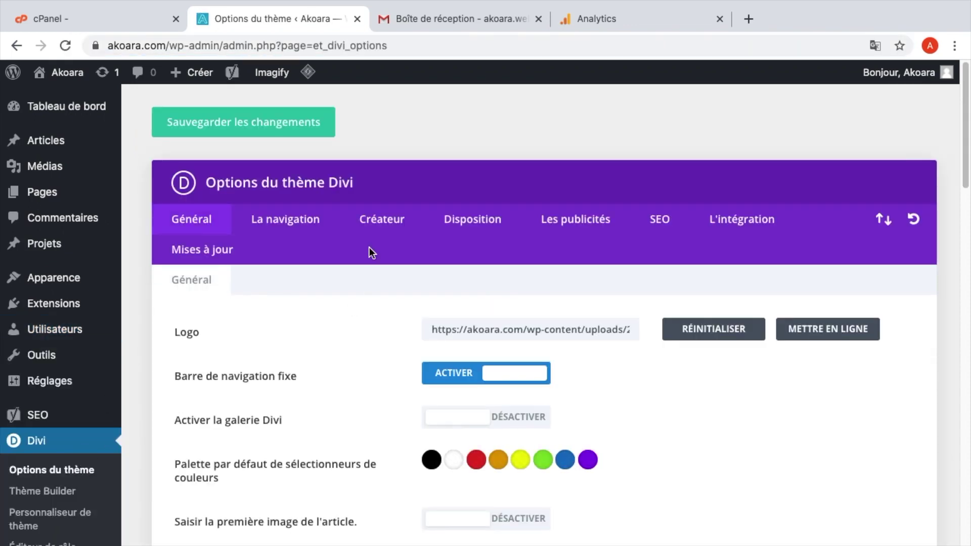
- Paste the copied Google Analytics tracking code into the <head> code field of the Divi integration options
{"action": "left_click", "coordinate": [751, 219]}
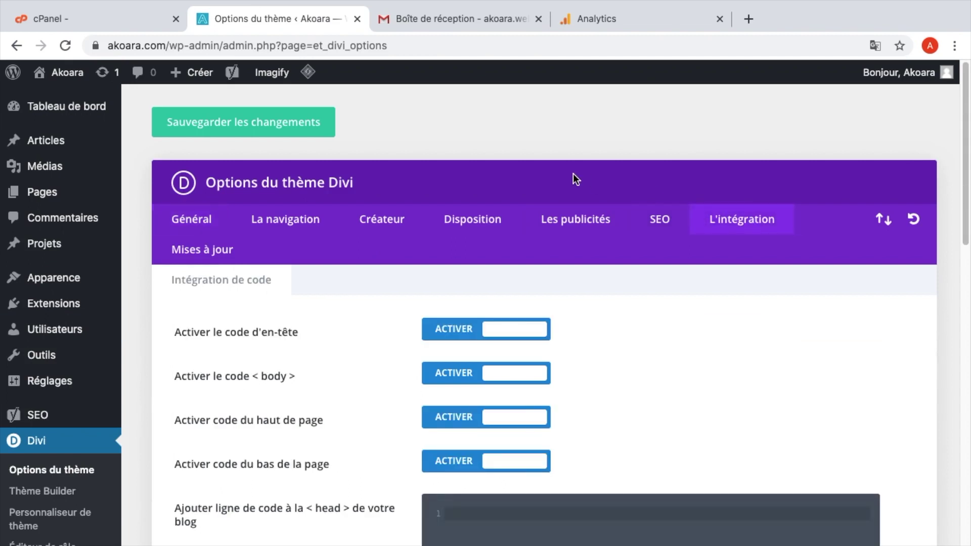
{"action": "scroll", "coordinate": [561, 187], "scroll_direction": "down", "scroll_amount": 1}
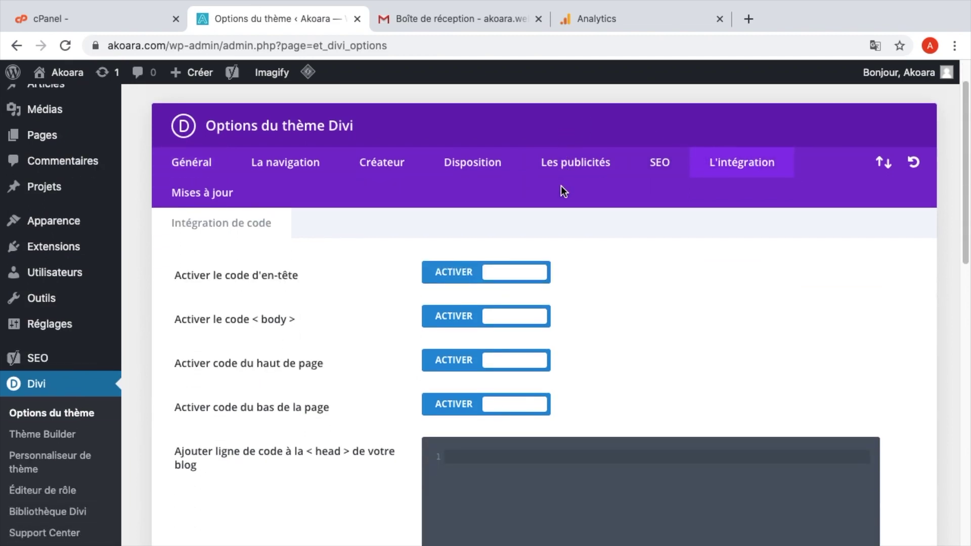
{"action": "scroll", "coordinate": [561, 187], "scroll_direction": "down", "scroll_amount": 3}
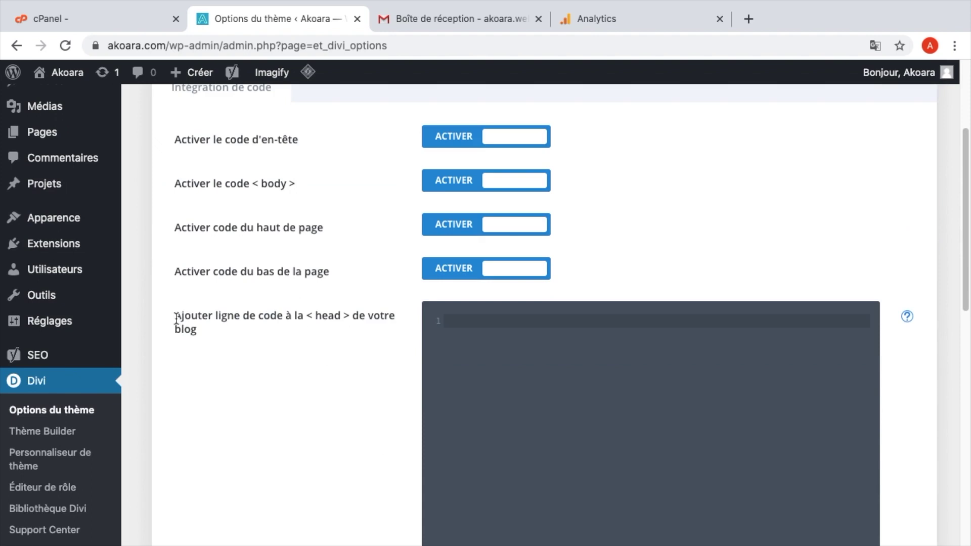
{"action": "scroll", "coordinate": [176, 319], "scroll_direction": "down", "scroll_amount": 1}
{"action": "left_click", "coordinate": [613, 320]}
{"action": "key", "text": "super+v"}
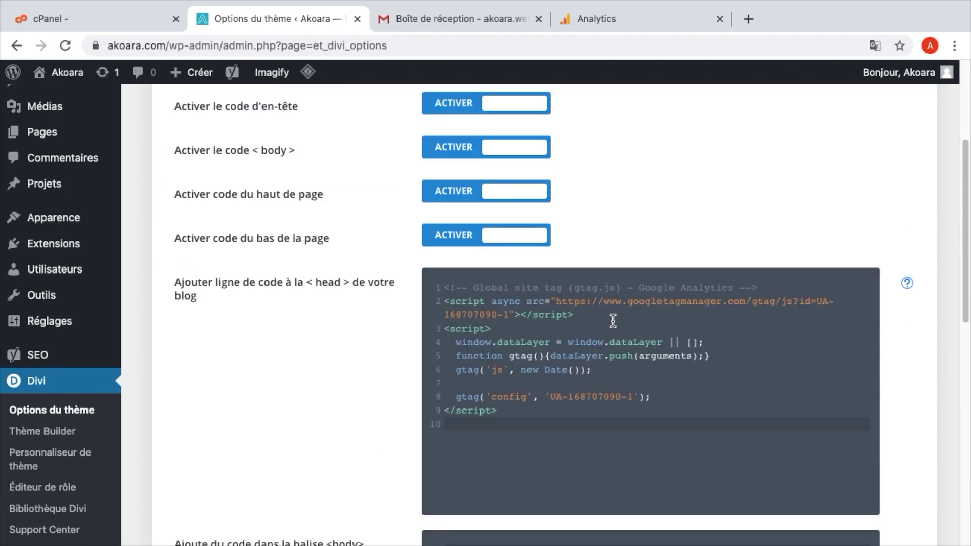
- Save the Divi theme option changes and purge all caches of the WordPress site
{"action": "scroll", "coordinate": [409, 357], "scroll_direction": "down", "scroll_amount": 10}
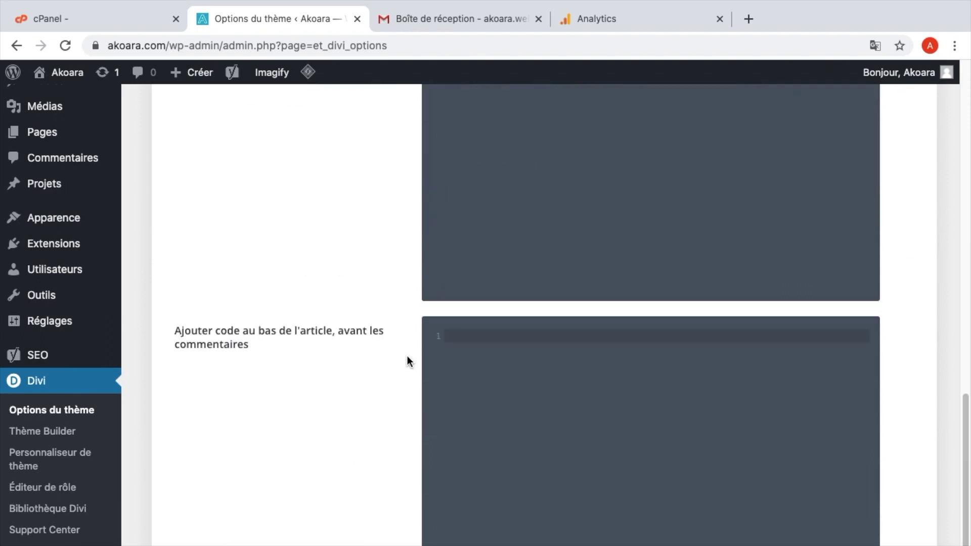
{"action": "scroll", "coordinate": [409, 362], "scroll_direction": "down", "scroll_amount": 2}
{"action": "left_click", "coordinate": [299, 541]}
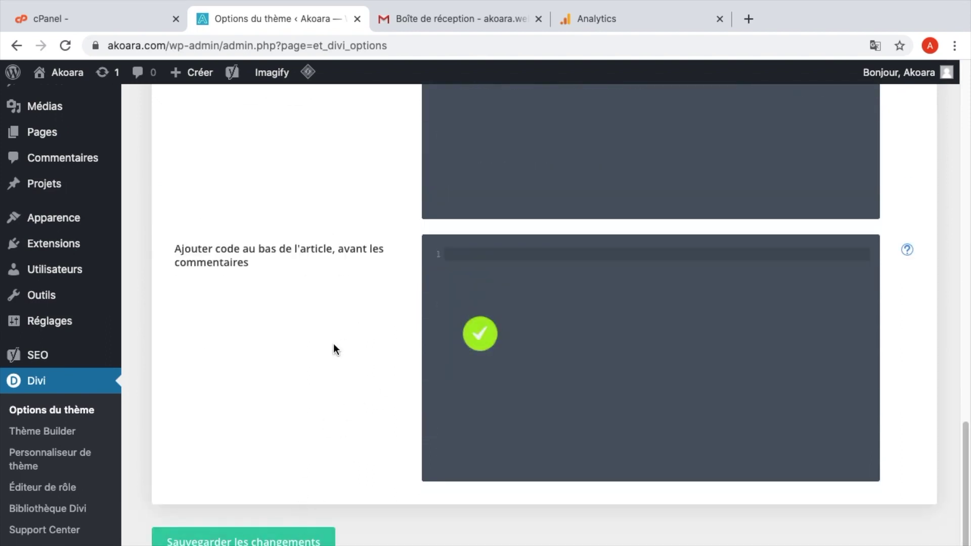
{"action": "scroll", "coordinate": [334, 347], "scroll_direction": "up", "scroll_amount": 12}
{"action": "mouse_move", "coordinate": [308, 72]}
{"action": "left_click", "coordinate": [324, 157]}
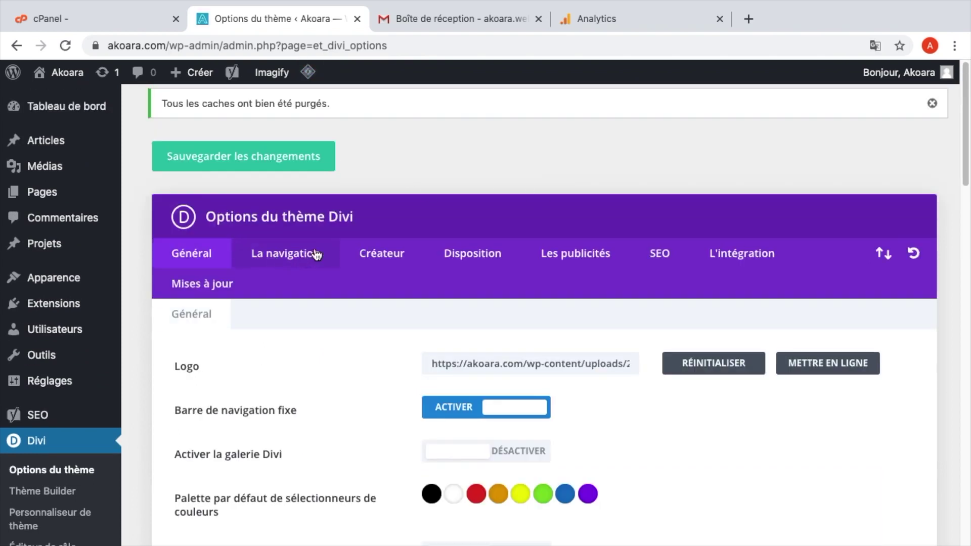
- Switch to Google Analytics and examine the home page's active users, plus the Acquisition and Comportement report sections
{"action": "left_click", "coordinate": [586, 19]}
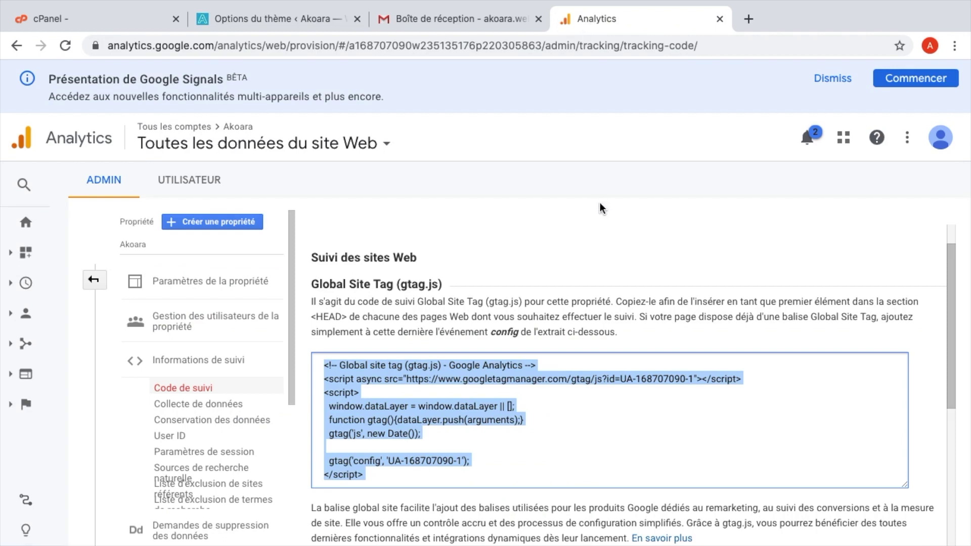
{"action": "left_click", "coordinate": [38, 233]}
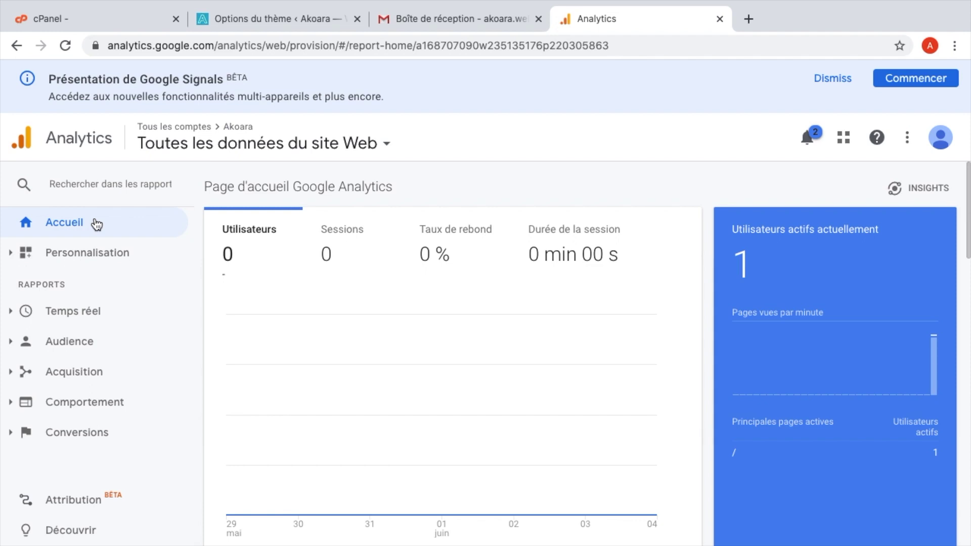
{"action": "scroll", "coordinate": [811, 426], "scroll_direction": "down", "scroll_amount": 1}
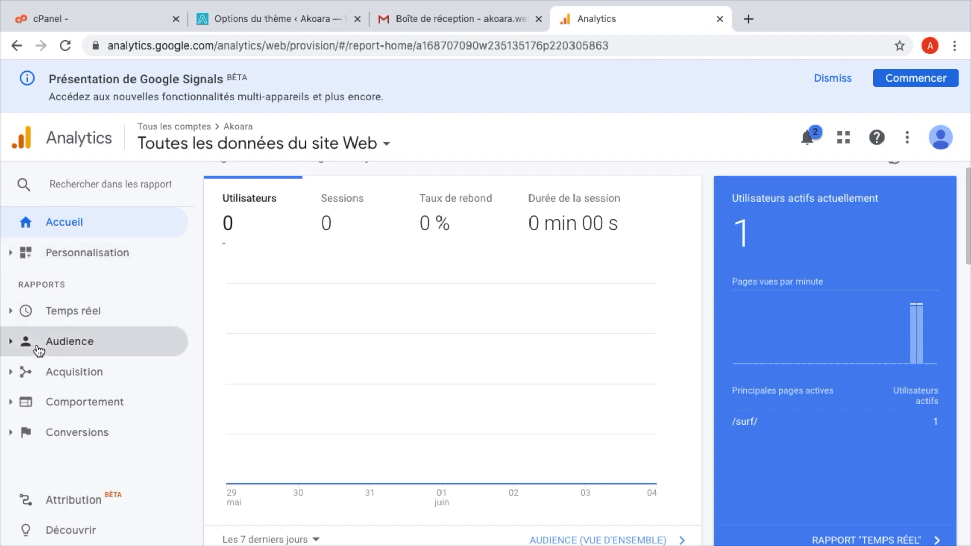
{"action": "left_click", "coordinate": [9, 369]}
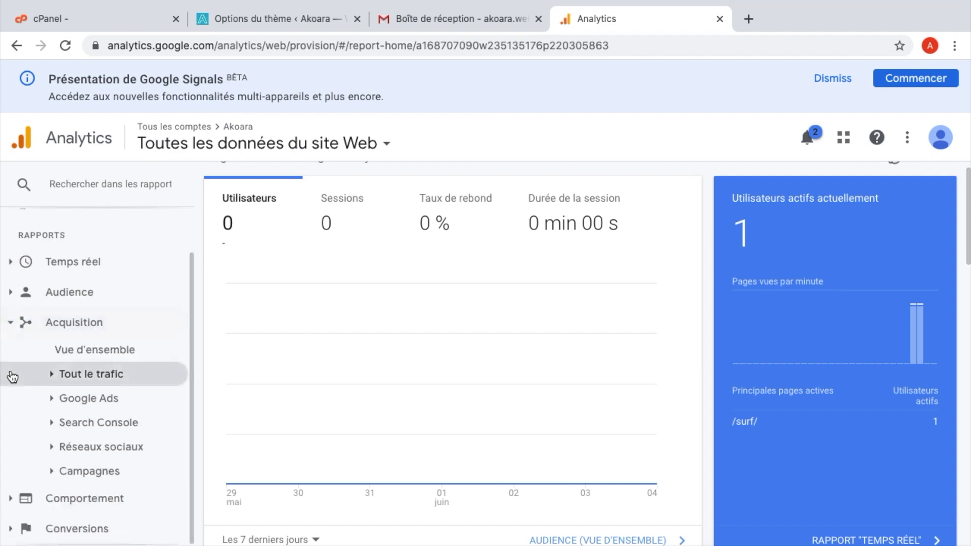
{"action": "left_click", "coordinate": [15, 498]}
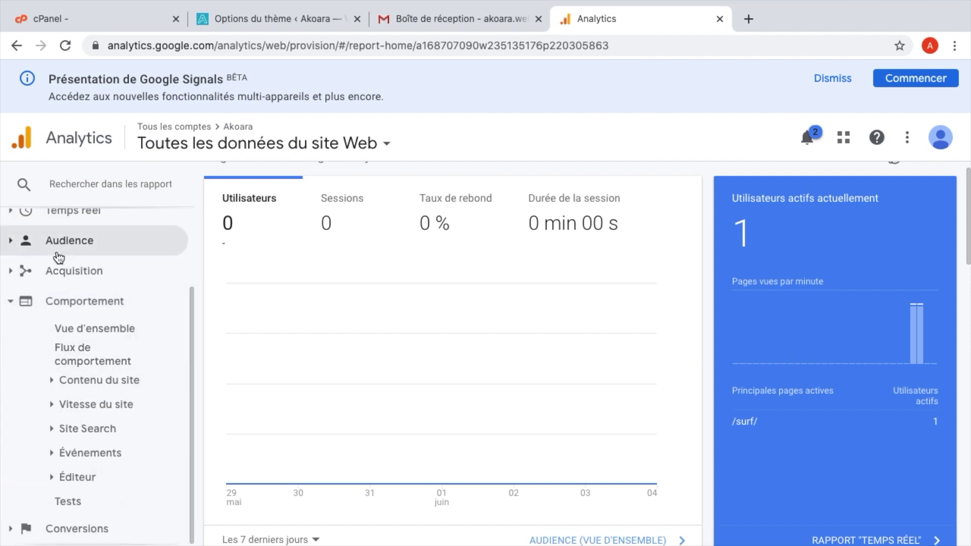
{"action": "left_click", "coordinate": [8, 304]}
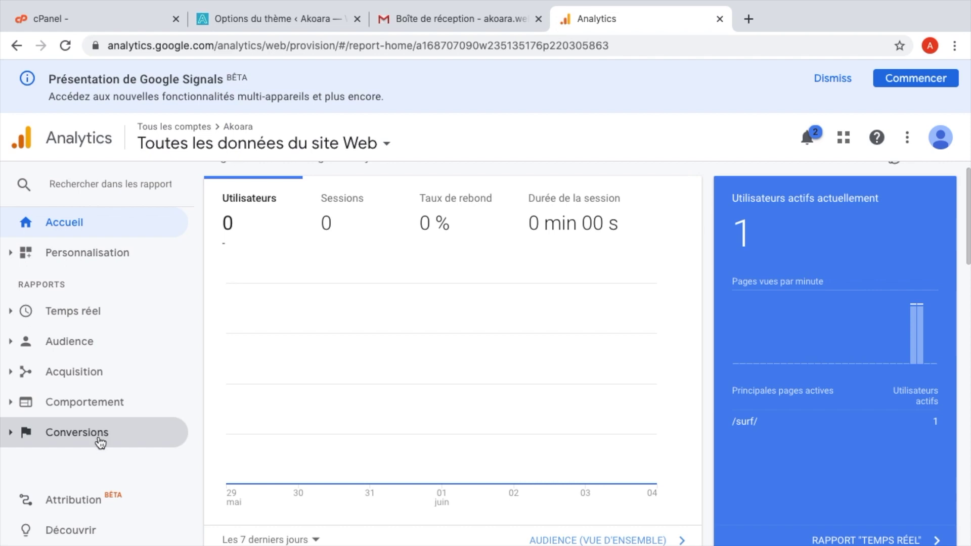
- In the Analytics administration, start a new filter named "Mon IP" for the view "Toutes les données du site Web"
{"action": "left_click", "coordinate": [98, 502]}
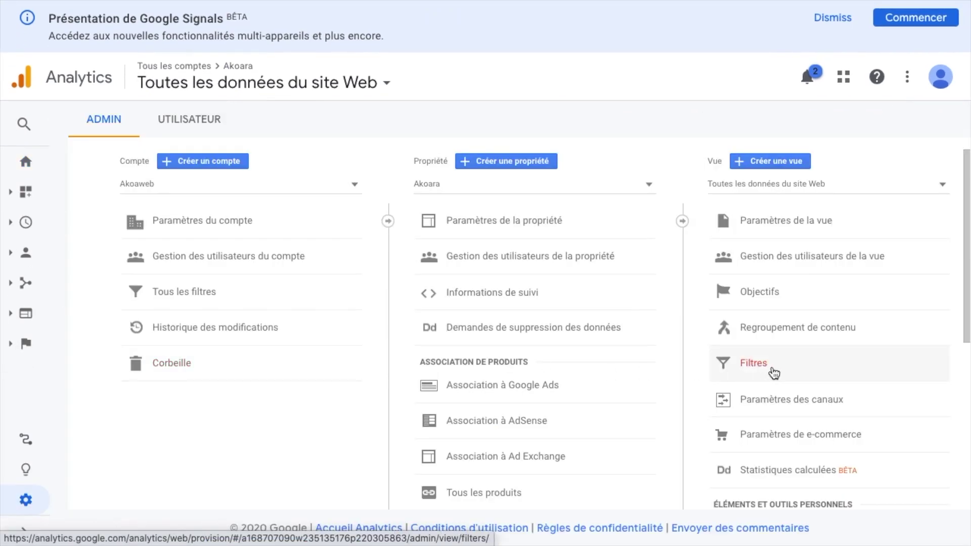
{"action": "left_click", "coordinate": [774, 373]}
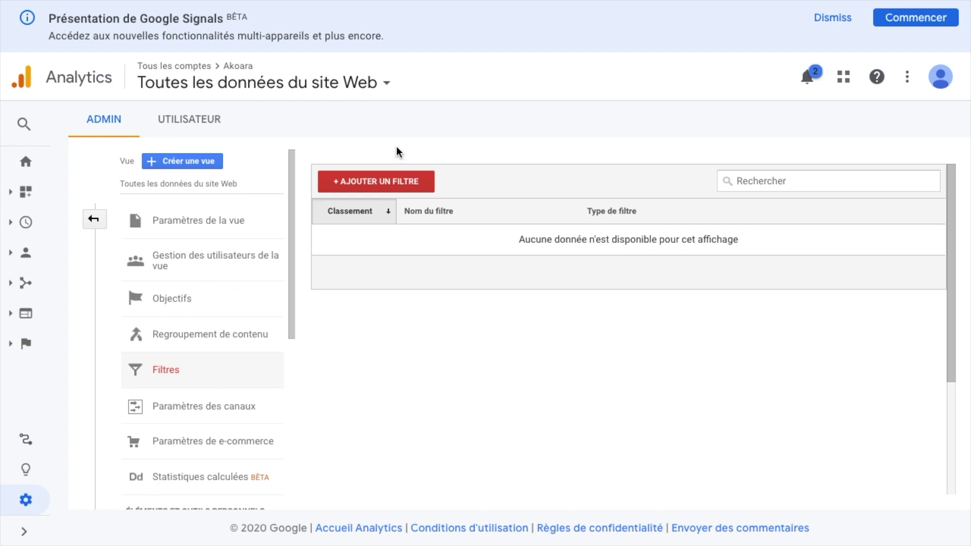
{"action": "left_click", "coordinate": [381, 183]}
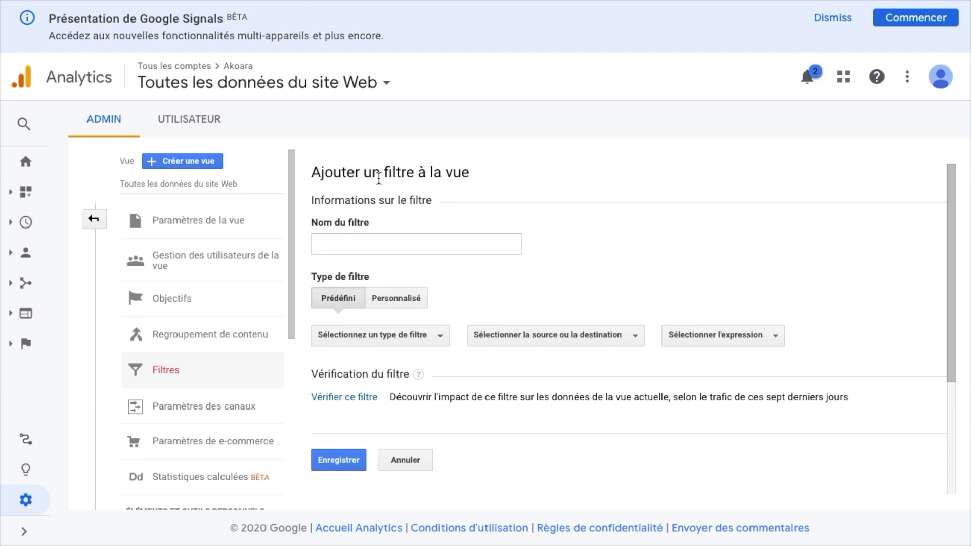
{"action": "left_click", "coordinate": [391, 246]}
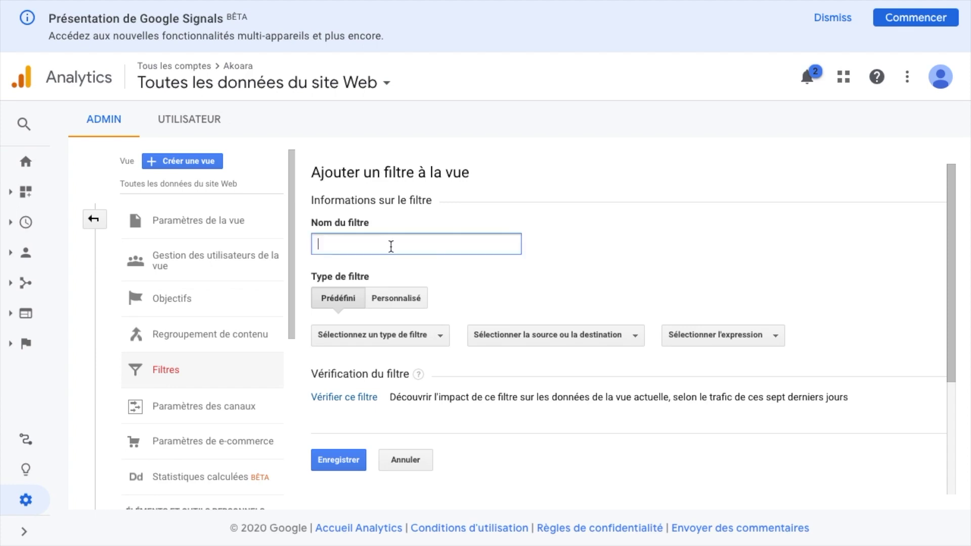
{"action": "type", "text": "Mon IP"}
- Define the predefined filter as Exclure, Trafic provenant des adresses IP, étant égal à
{"action": "left_click", "coordinate": [432, 336]}
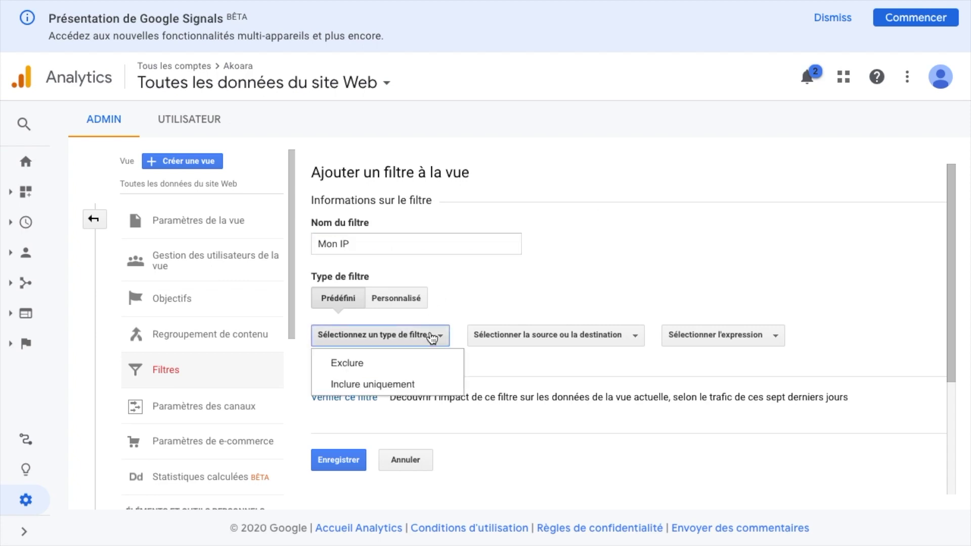
{"action": "left_click", "coordinate": [420, 366]}
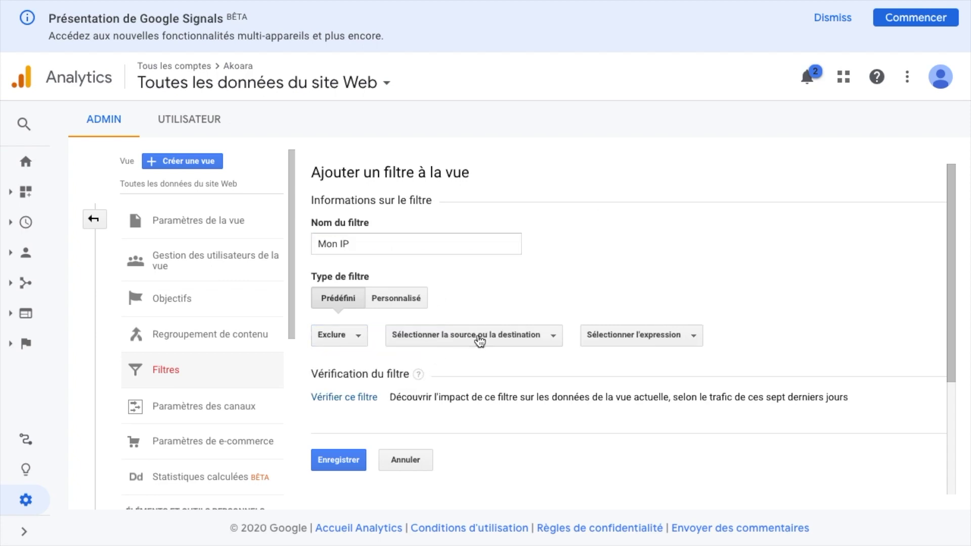
{"action": "left_click", "coordinate": [464, 347]}
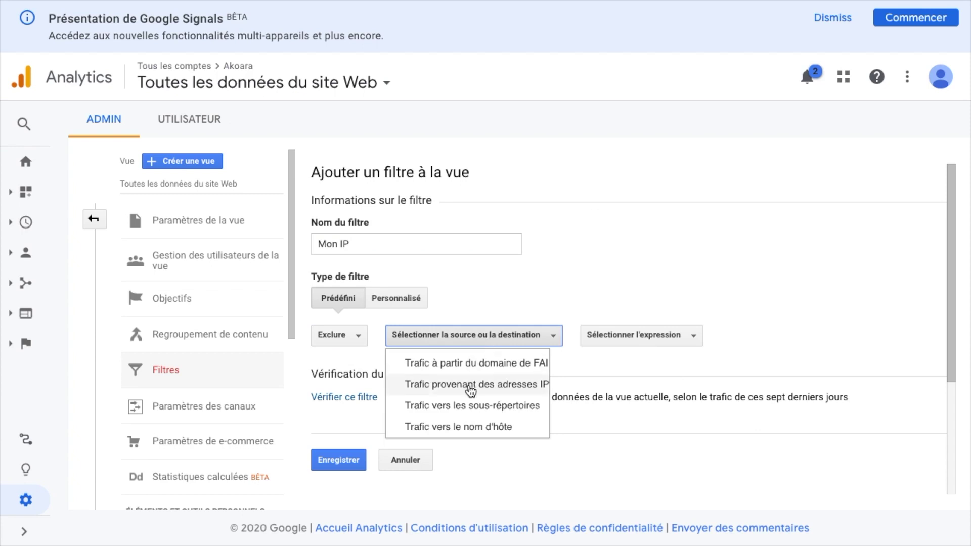
{"action": "left_click", "coordinate": [470, 387]}
{"action": "left_click", "coordinate": [639, 340]}
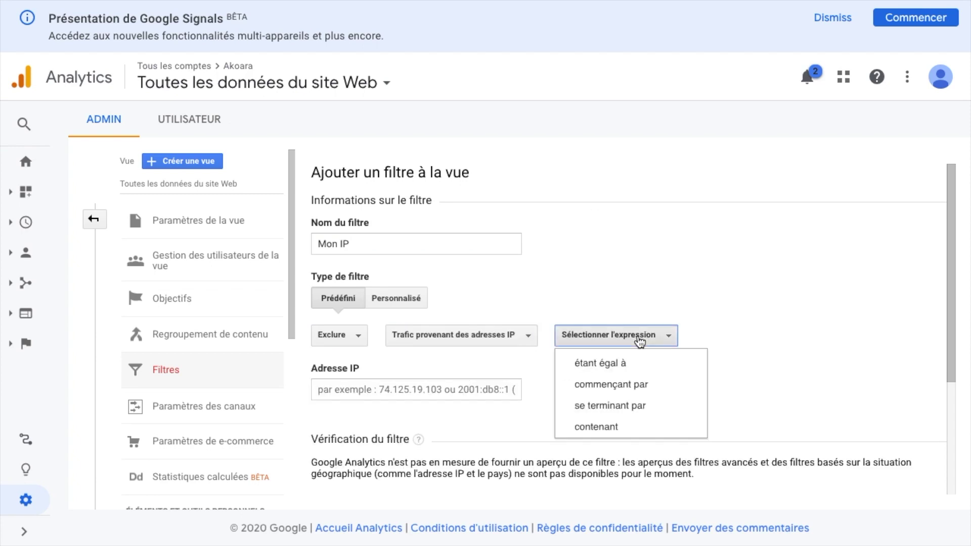
{"action": "left_click", "coordinate": [630, 363]}
- Set the filter's IP address to 172.16.254.1 and save the filter
{"action": "left_click", "coordinate": [431, 395]}
{"action": "type", "text": "172.16.254.1"}
{"action": "left_click", "coordinate": [448, 363]}
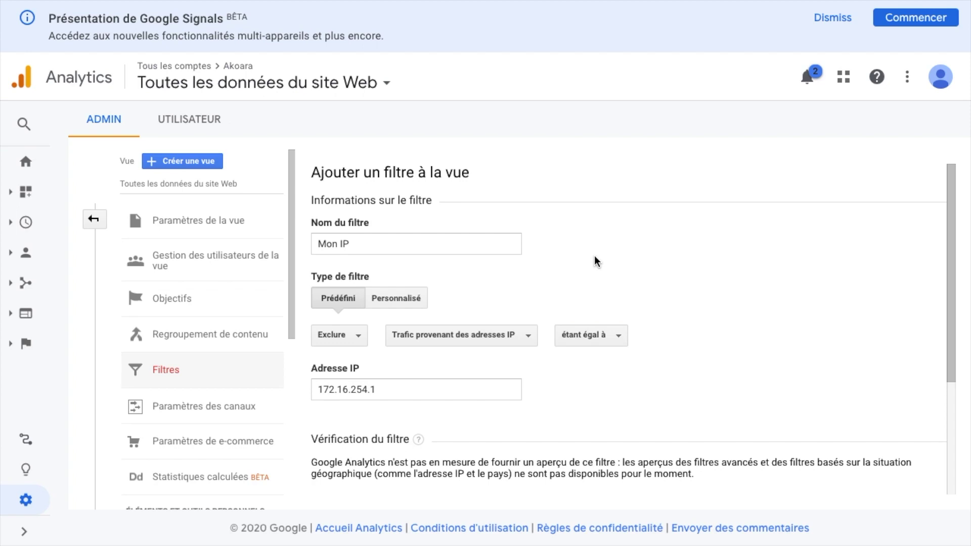
{"action": "scroll", "coordinate": [570, 263], "scroll_direction": "down", "scroll_amount": 3}
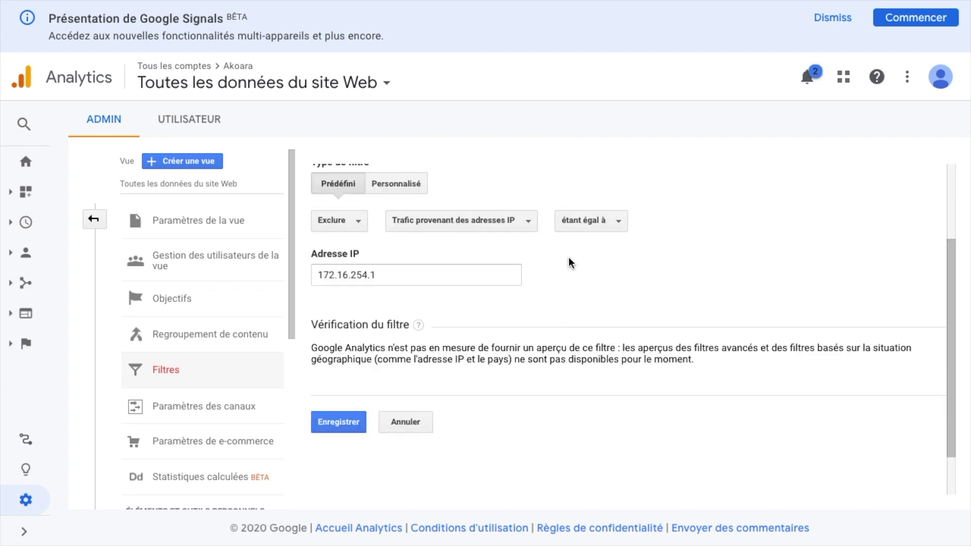
{"action": "left_click", "coordinate": [342, 374]}
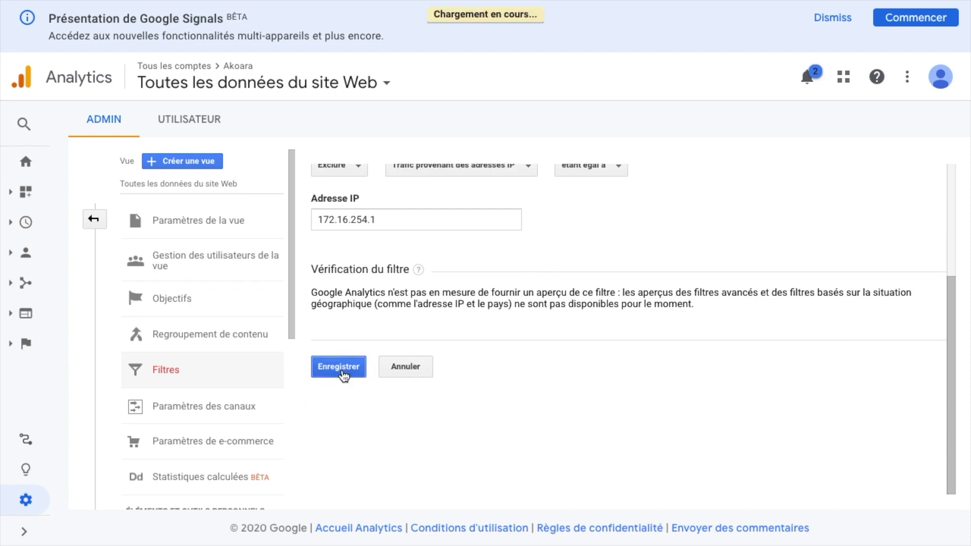